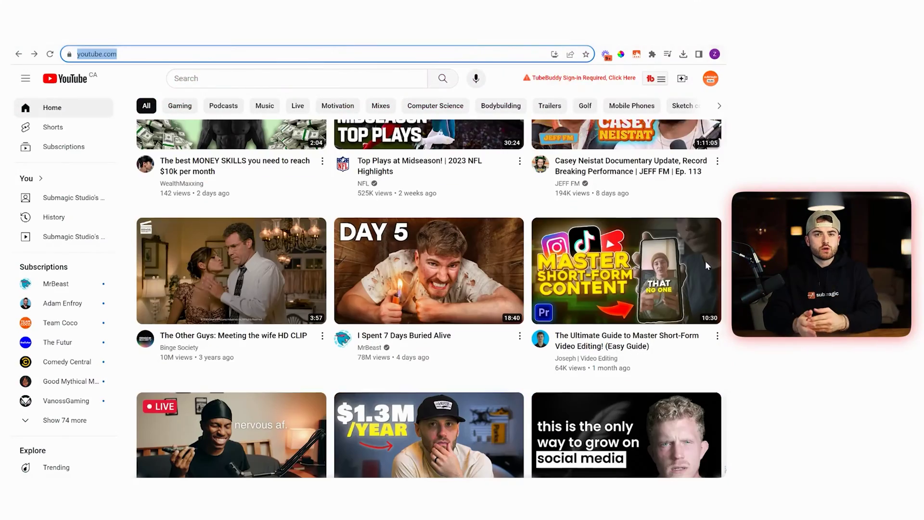
# Open 'The Ultimate Guide to Master Short-Form Video Editing!' on YouTube and select its link.
pyautogui.click(616, 293)
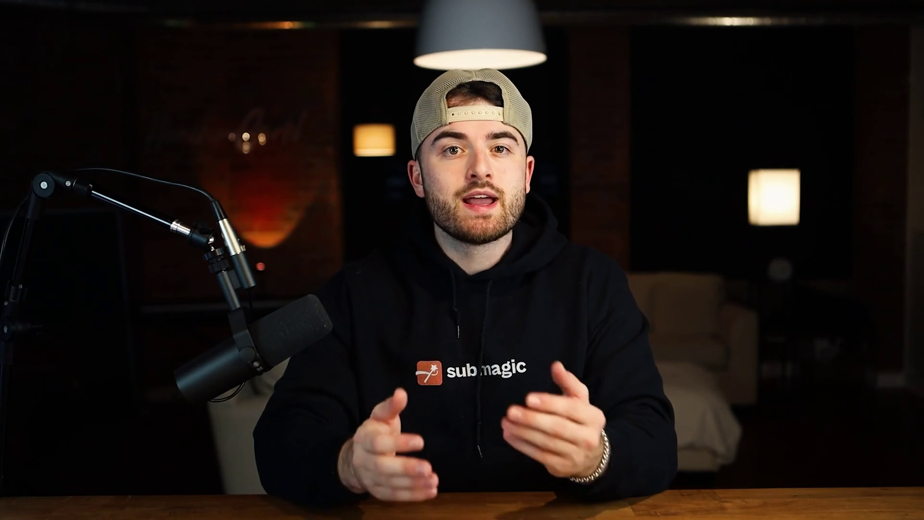
pyautogui.click(289, 109)
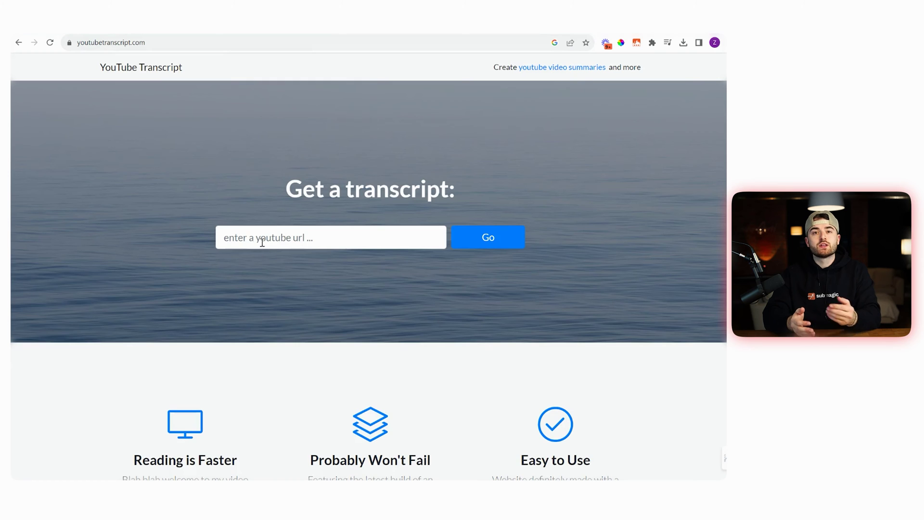
# Paste the YouTube link into YouTube Transcript, fetch the transcript, and copy all of it.
pyautogui.click(251, 242)
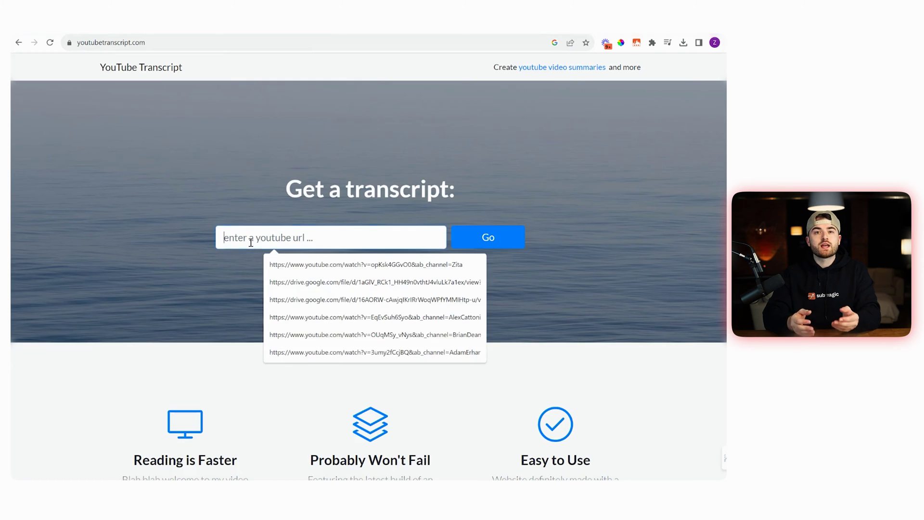
pyautogui.hotkey('ctrl', 'v')
pyautogui.click(493, 238)
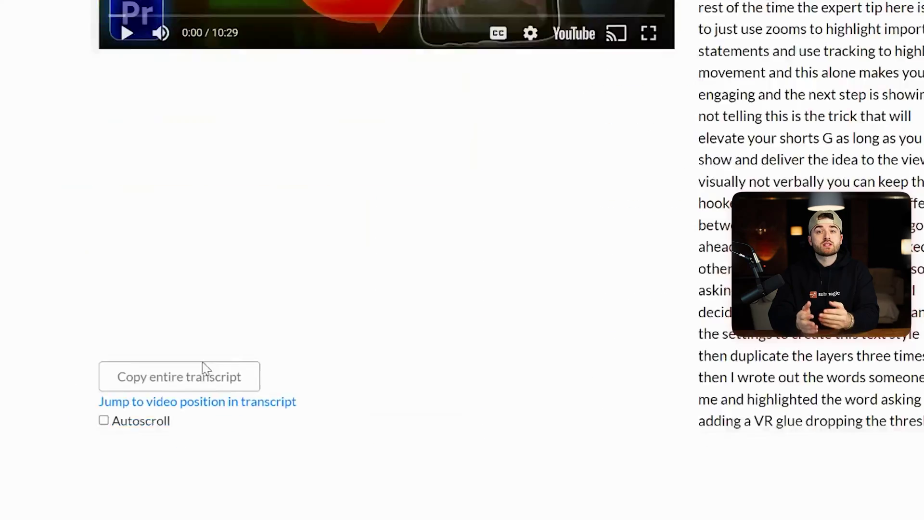
pyautogui.click(203, 372)
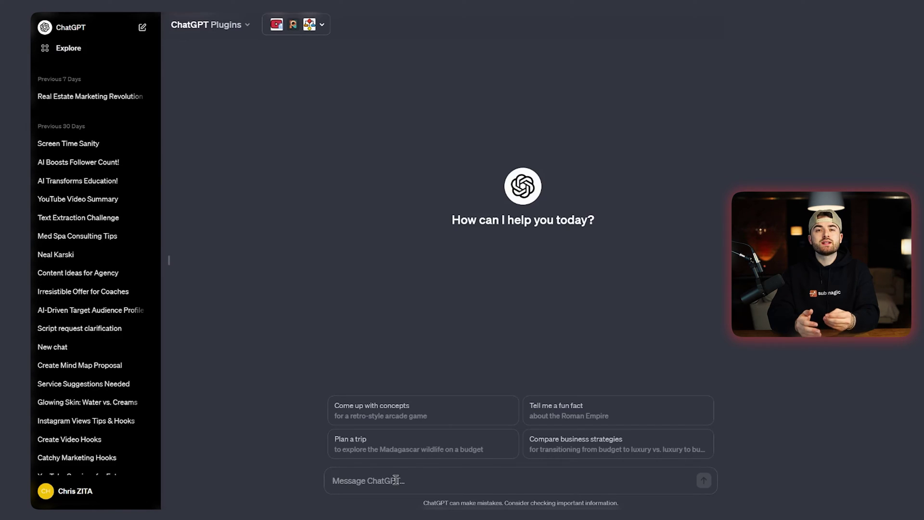
# Send the script-writer prompt with the transcript, then ask for 10 one-minute educational video ideas.
pyautogui.hotkey('ctrl', 'v')
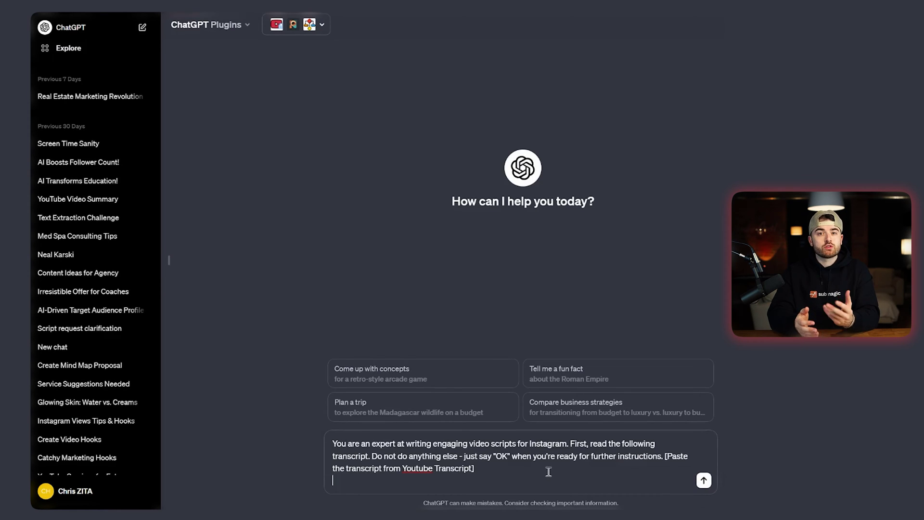
pyautogui.hotkey('ctrl', 'v')
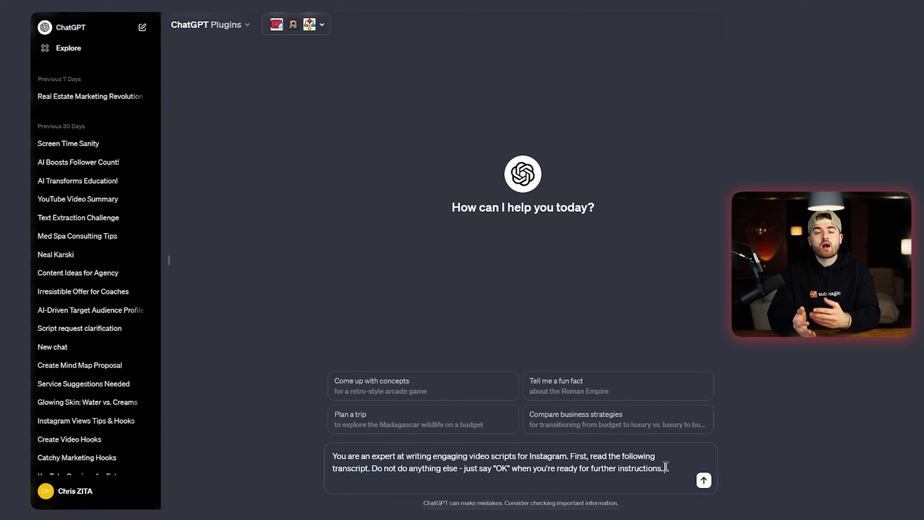
pyautogui.click(703, 481)
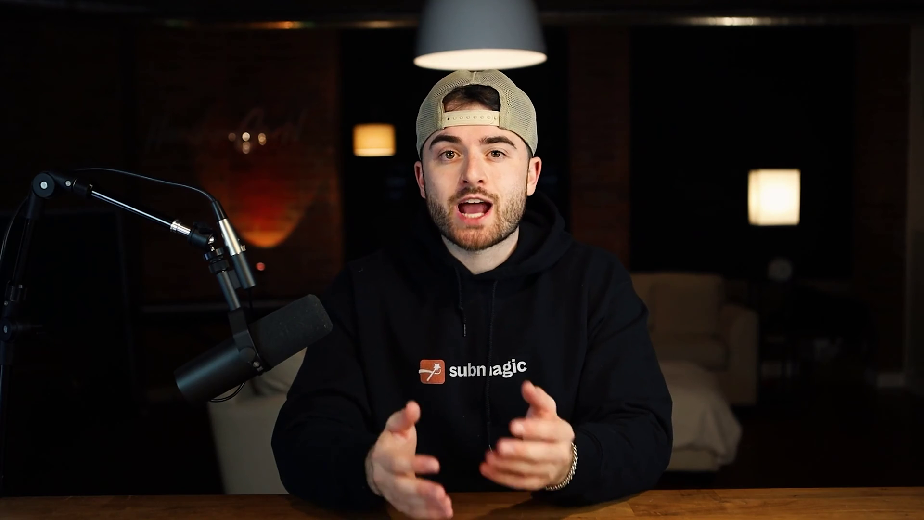
pyautogui.write('Using the transcript above, come up with 10 ideas for 1-minute educational videos')
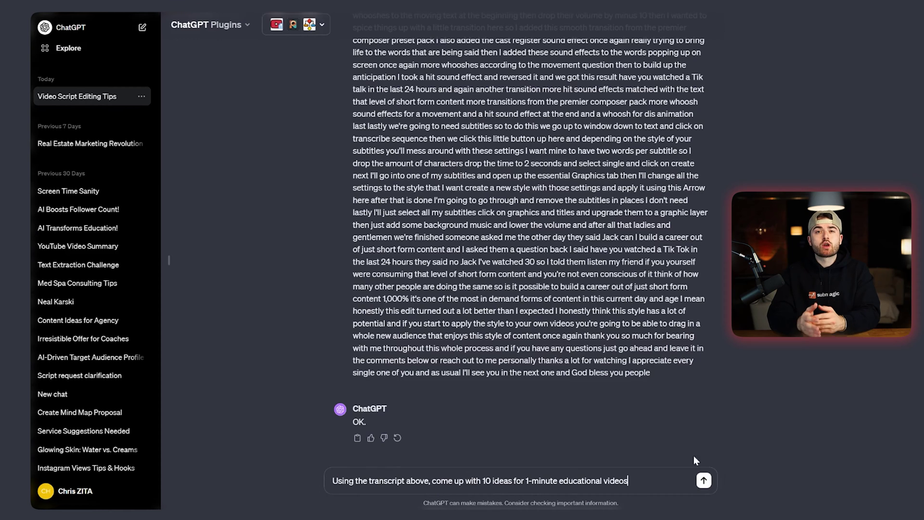
pyautogui.click(703, 481)
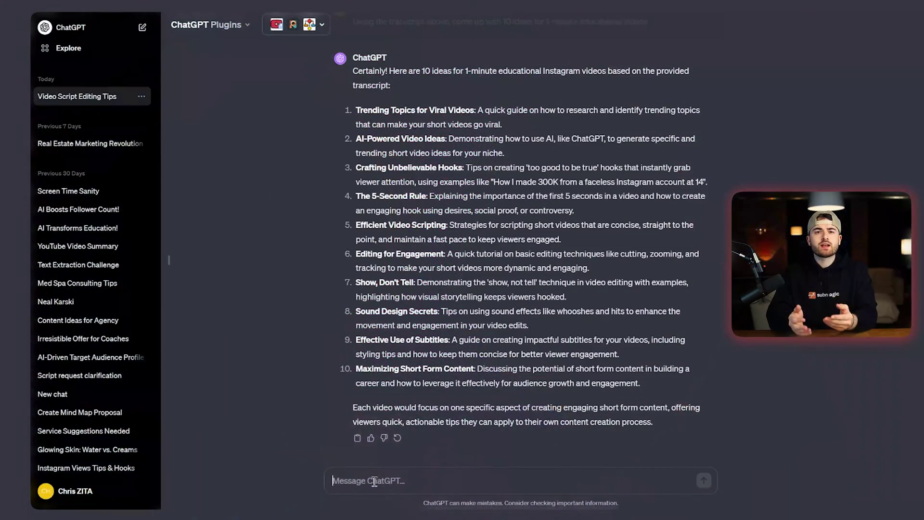
# Send the script-writing prompt with hook examples and the 120-word limit.
pyautogui.hotkey('ctrl', 'v')
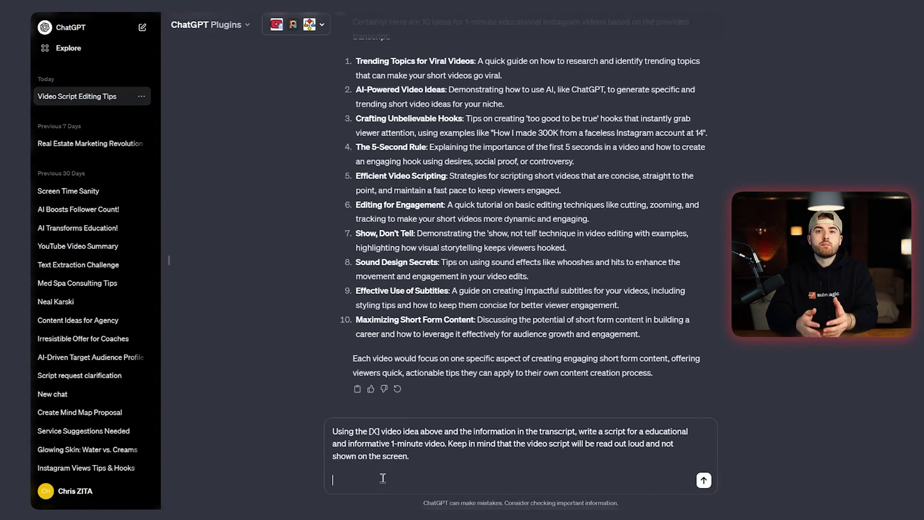
pyautogui.hotkey('ctrl', 'v')
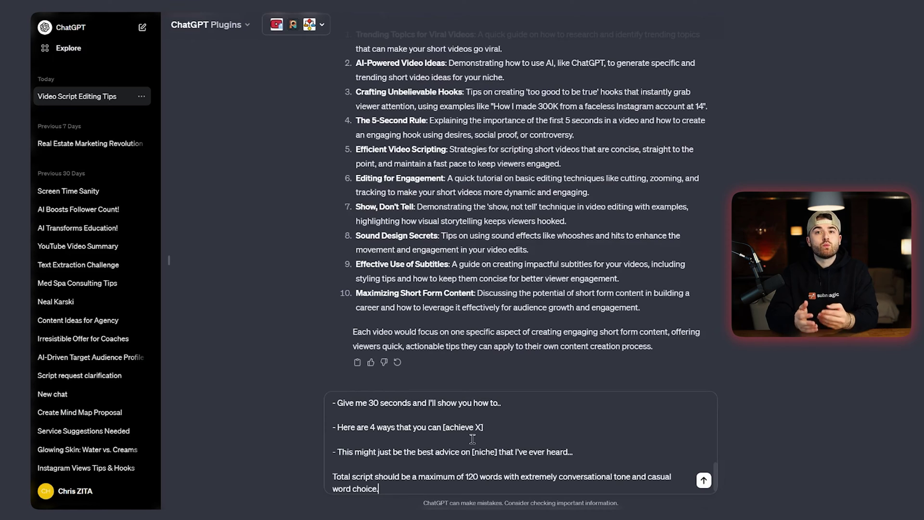
pyautogui.scroll(5, 553, 447)
pyautogui.click(703, 480)
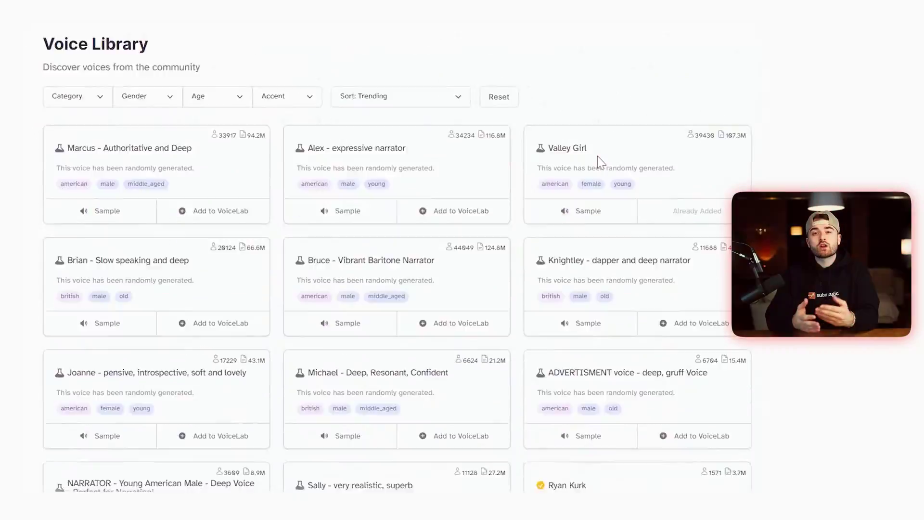
# Scroll down through the ElevenLabs voice grid.
pyautogui.scroll(-4, 600, 162)
pyautogui.scroll(-4, 600, 162)
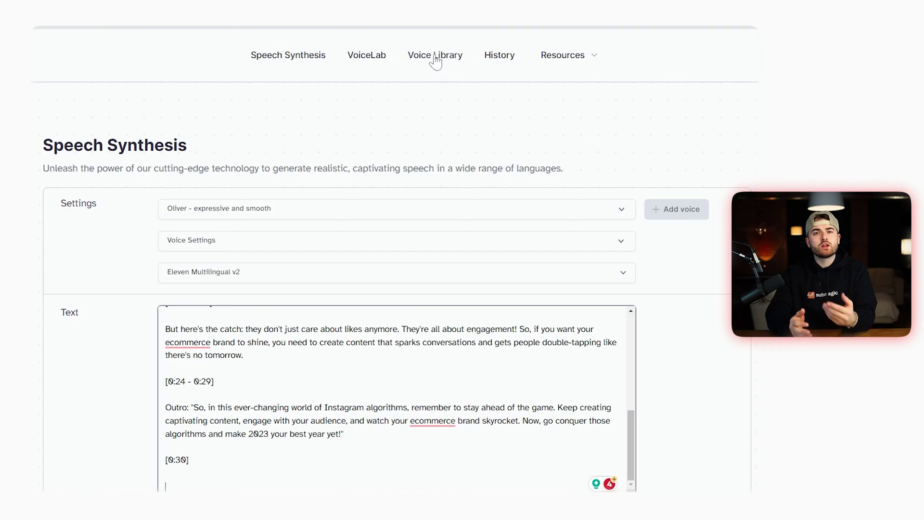
# Browse the Voice Library and its Gender, Age and Accent filters, then go to VoiceLab.
pyautogui.click(434, 60)
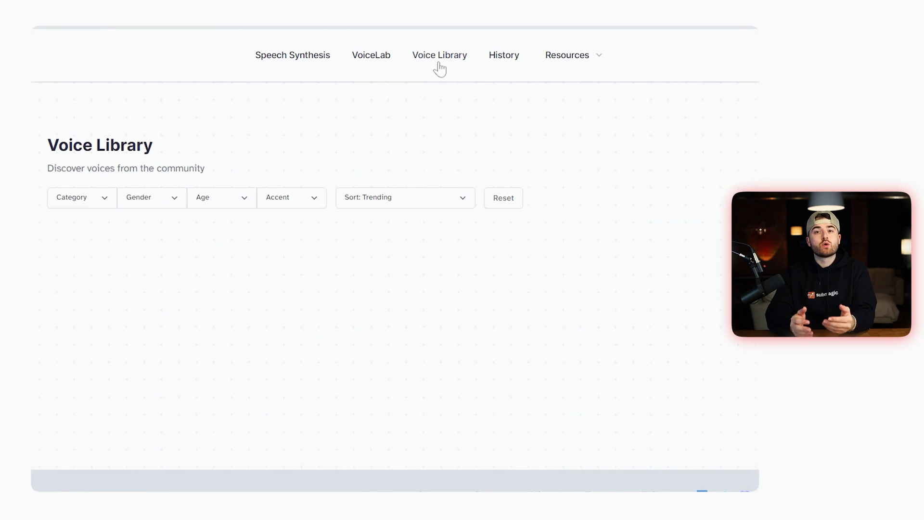
pyautogui.scroll(-2, 597, 161)
pyautogui.scroll(-8, 601, 161)
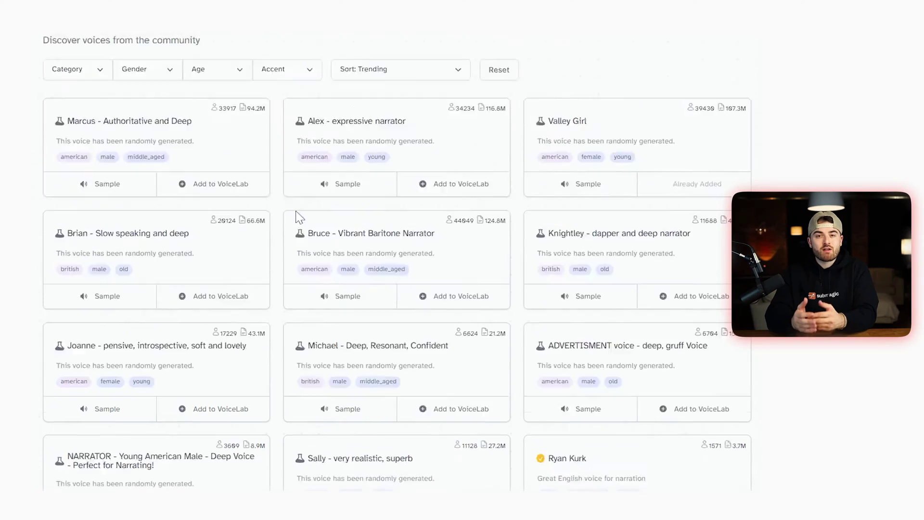
pyautogui.scroll(3, 297, 214)
pyautogui.click(161, 205)
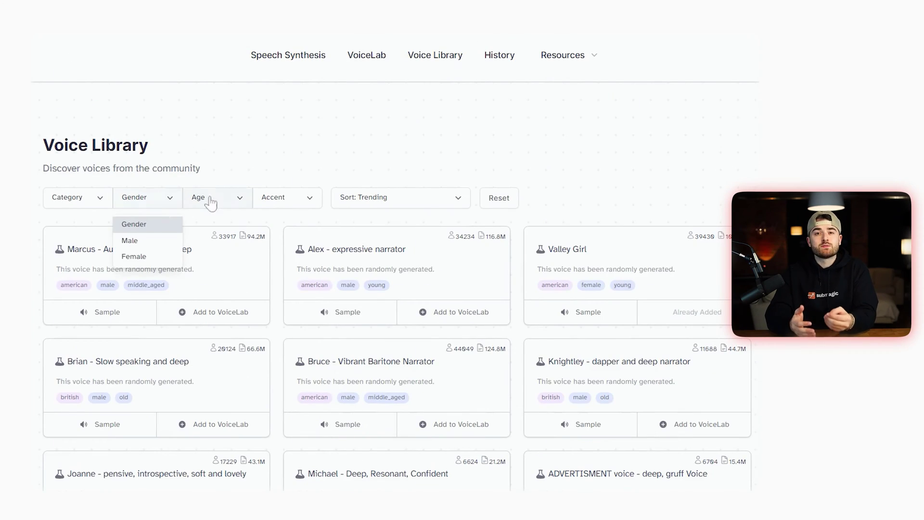
pyautogui.click(238, 198)
pyautogui.click(310, 199)
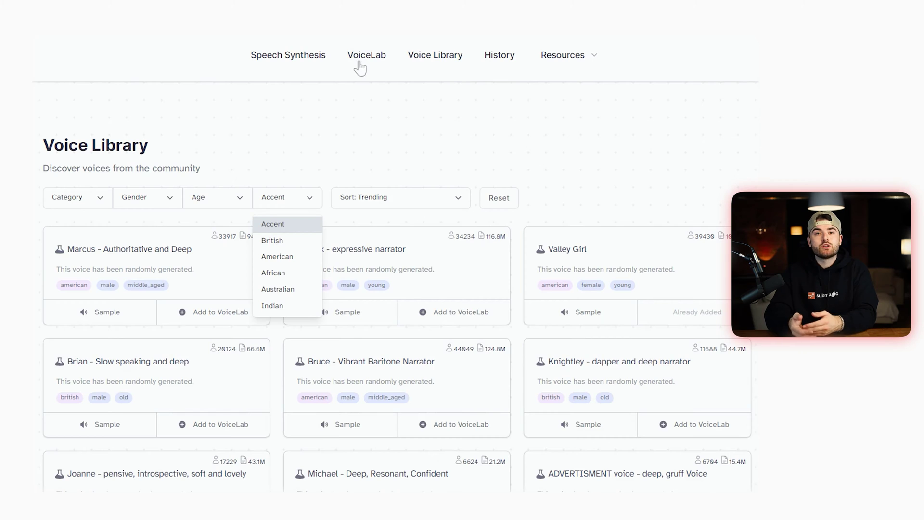
pyautogui.click(358, 61)
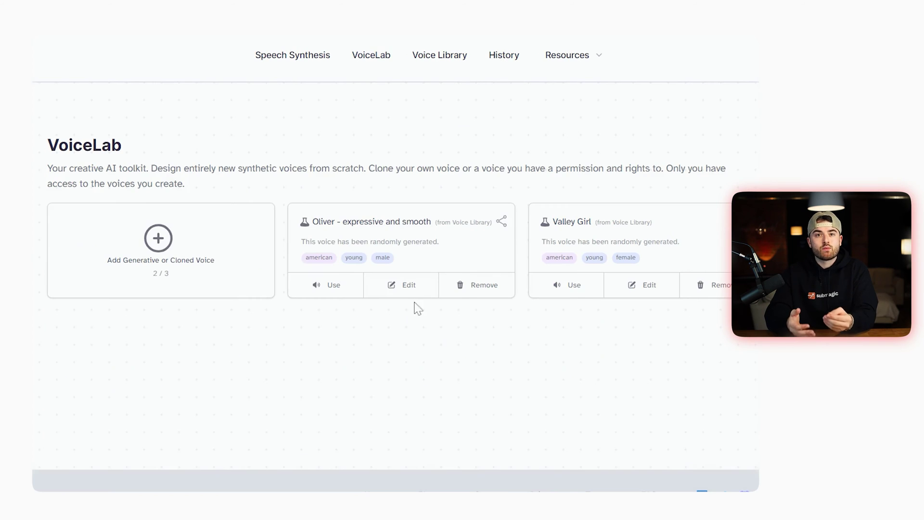
pyautogui.click(327, 288)
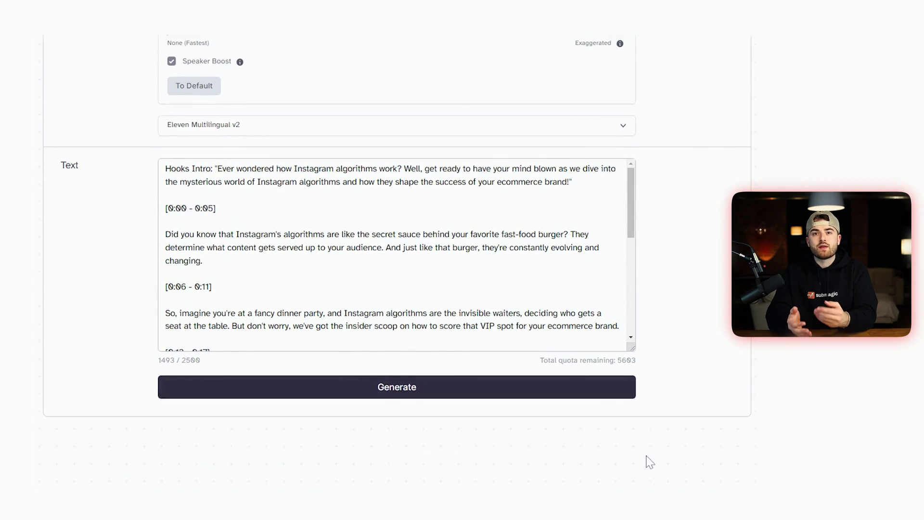
pyautogui.scroll(-3, 395, 308)
pyautogui.scroll(3, 395, 308)
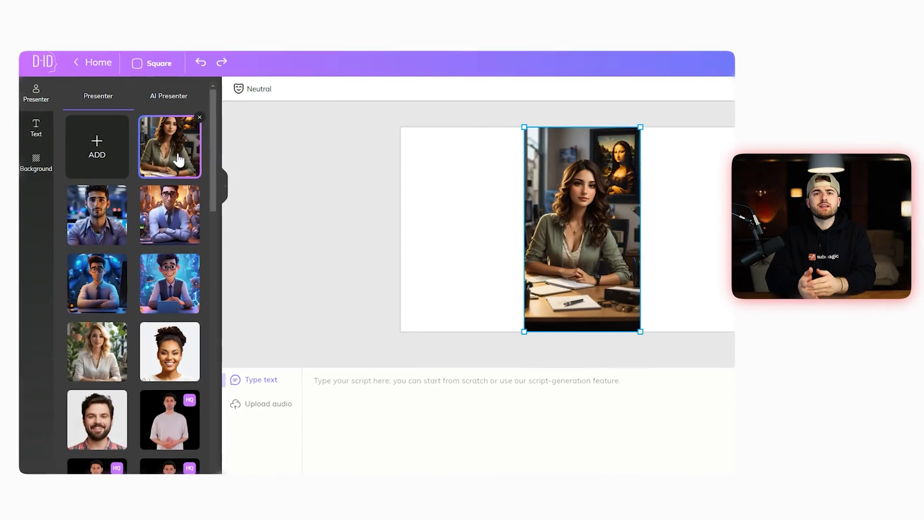
# Switch the D-ID script to audio and upload the voiceover file.
pyautogui.click(268, 403)
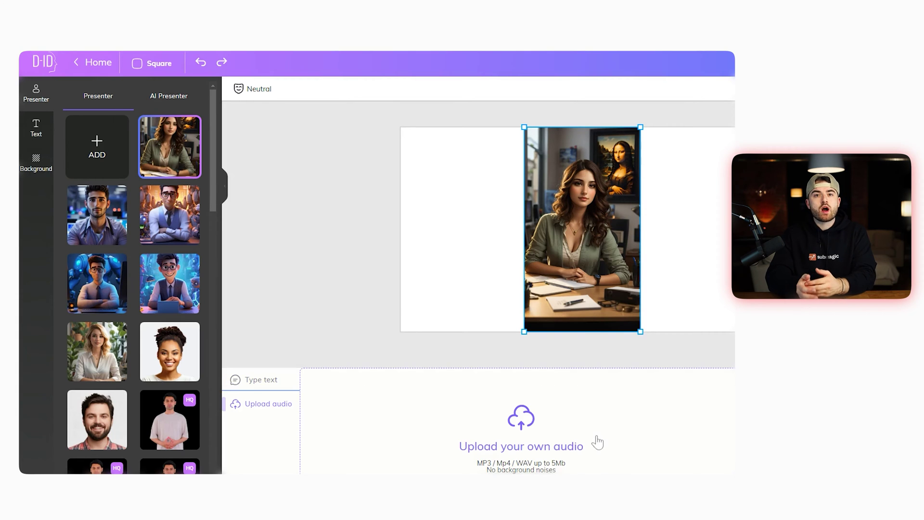
pyautogui.click(455, 361)
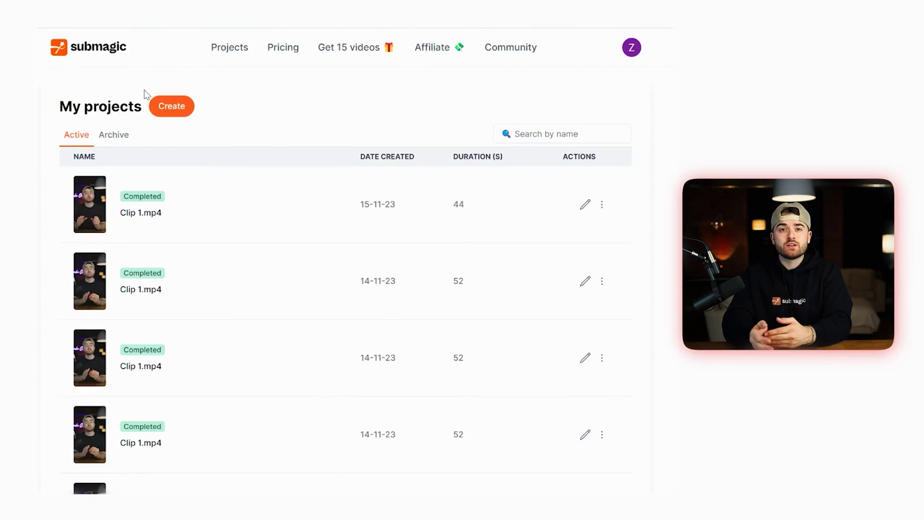
# Start a new Submagic project from a video on the My projects page.
pyautogui.click(171, 105)
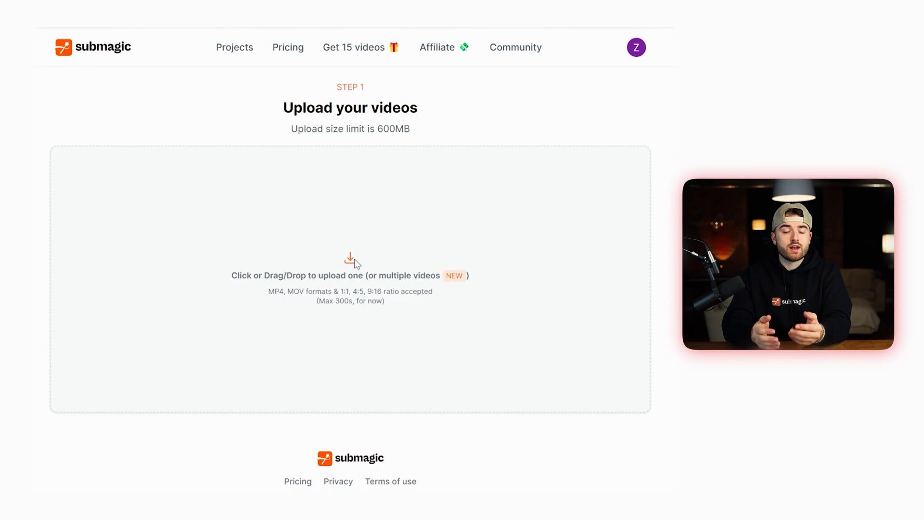
# Choose the D-ID avatar MP4 in the upload area.
pyautogui.click(468, 162)
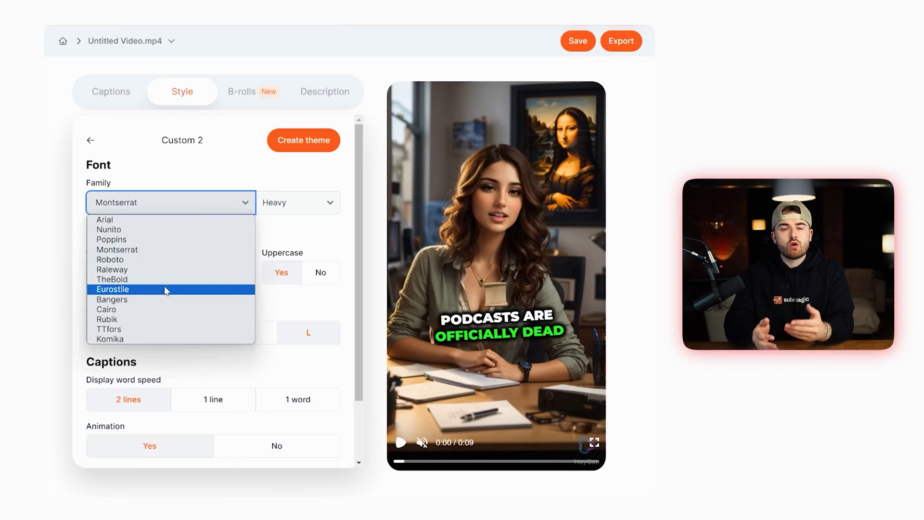
# Set the captions to Komika font in red, sized to 37 px.
pyautogui.click(165, 289)
pyautogui.click(165, 197)
pyautogui.click(153, 337)
pyautogui.click(292, 218)
pyautogui.moveTo(210, 293); pyautogui.dragTo(195, 296)
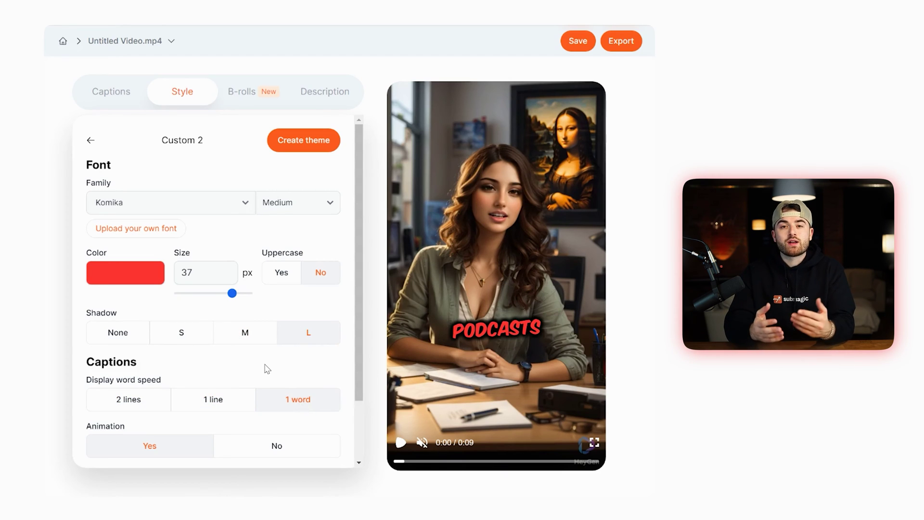
pyautogui.scroll(-2, 267, 370)
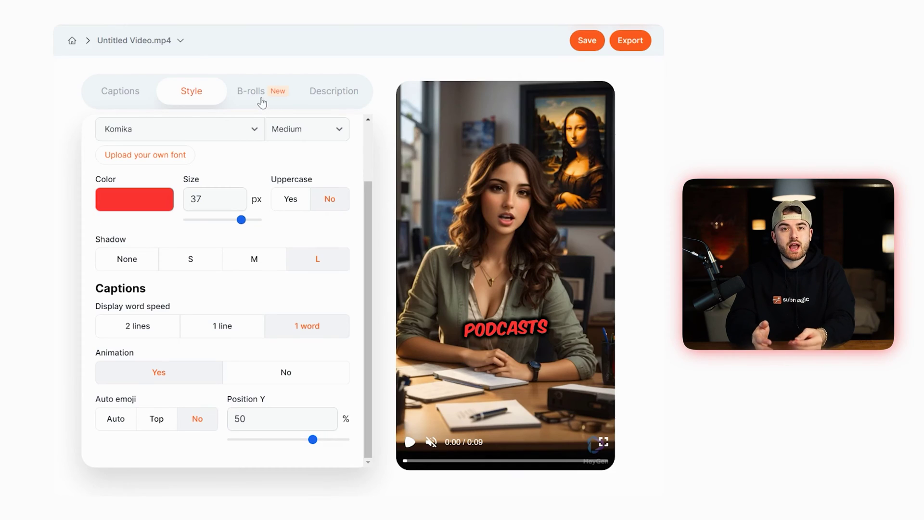
# Try a podcast stock clip as b-roll on the first caption line, with a Vintage transition.
pyautogui.click(260, 93)
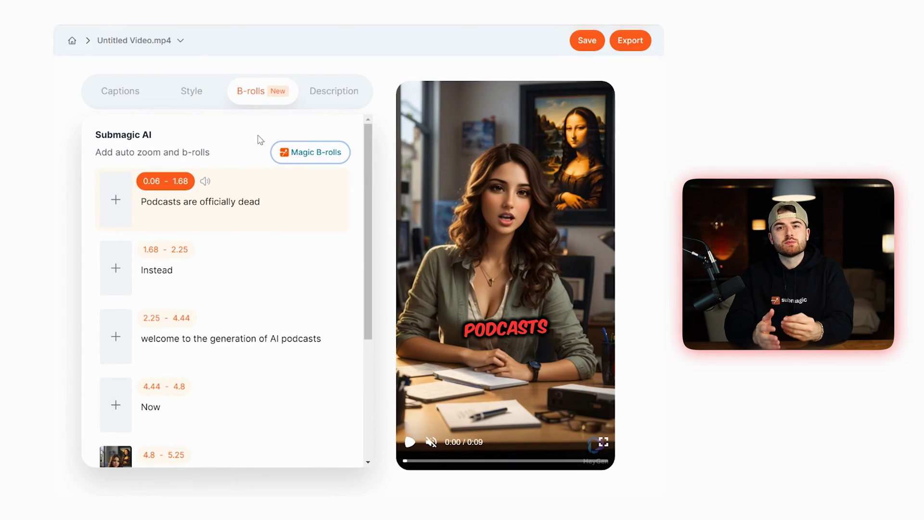
pyautogui.scroll(-4, 195, 306)
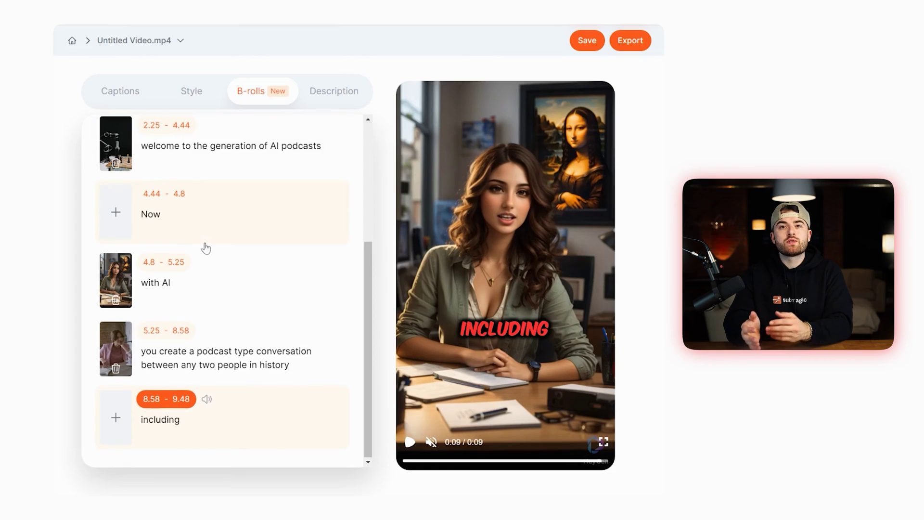
pyautogui.scroll(4, 206, 248)
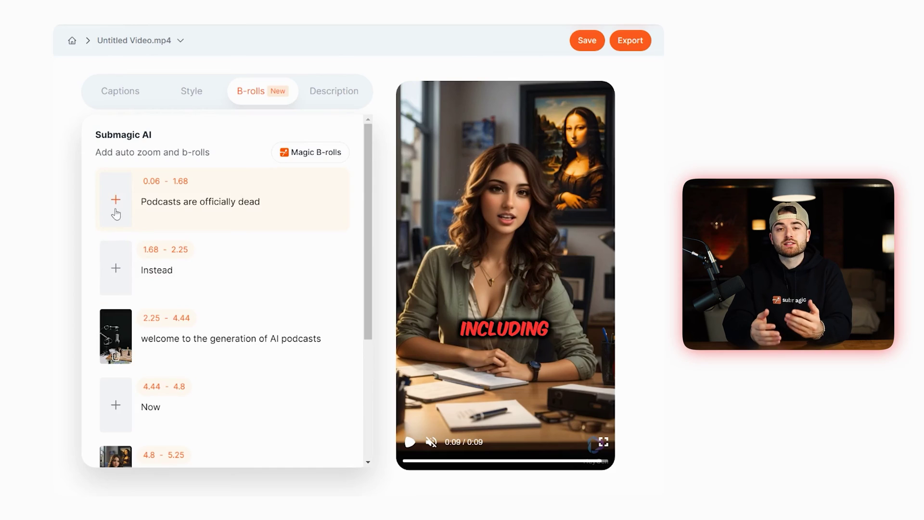
pyautogui.click(115, 212)
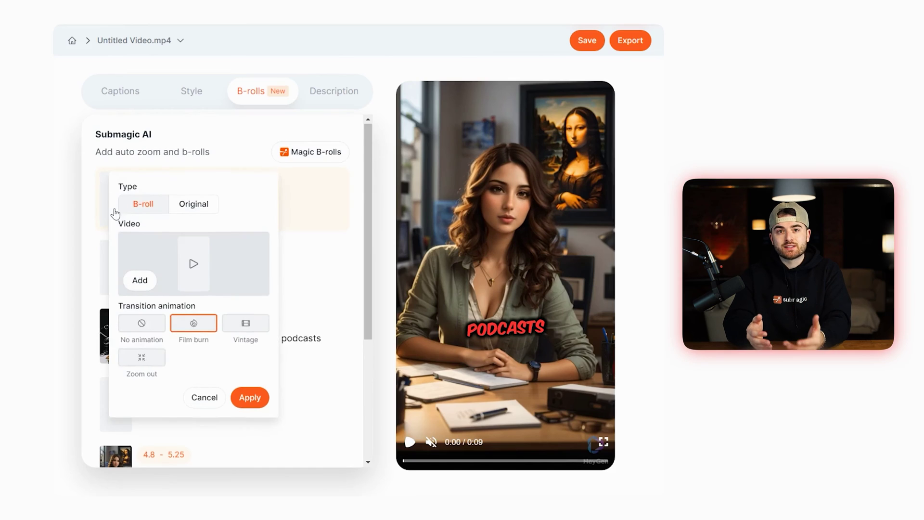
pyautogui.scroll(-1, 140, 226)
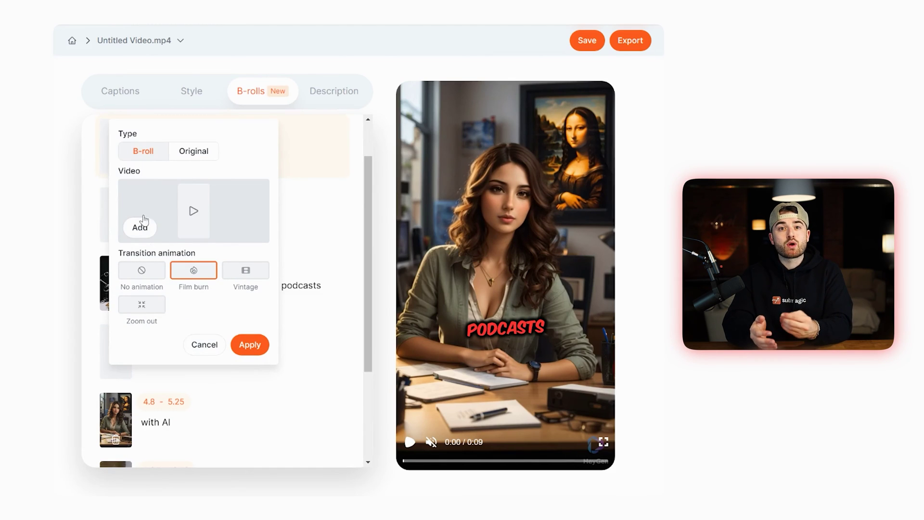
pyautogui.click(140, 227)
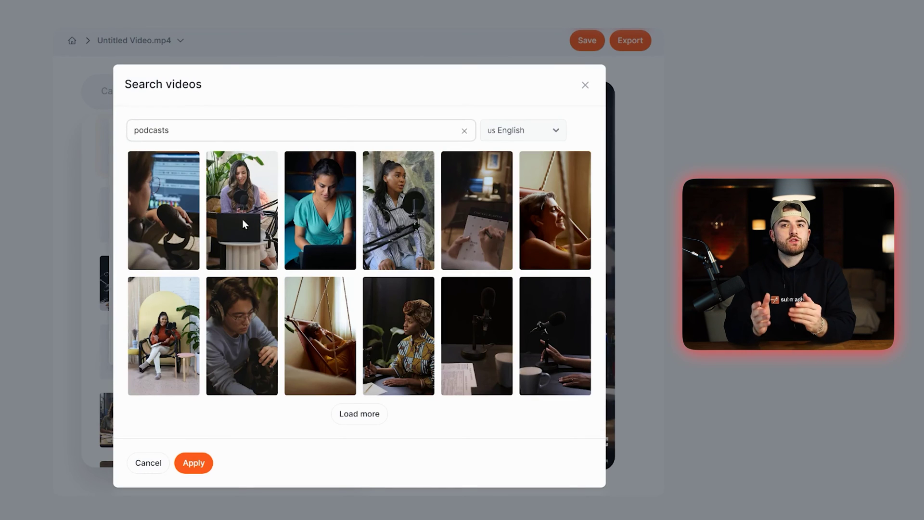
pyautogui.click(244, 221)
pyautogui.click(195, 463)
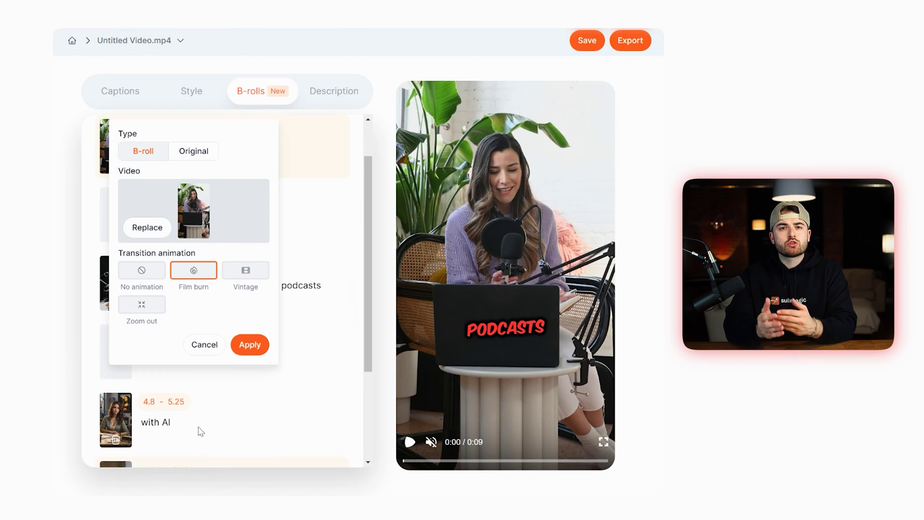
pyautogui.click(232, 277)
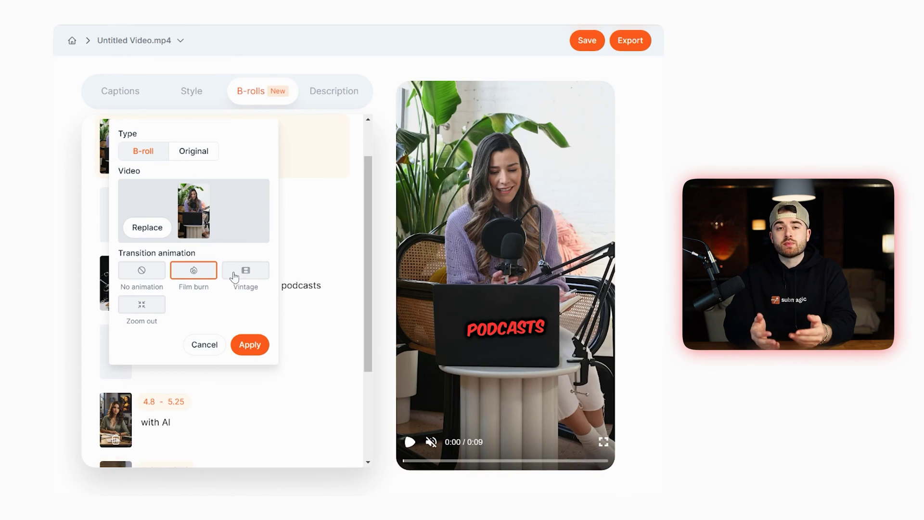
pyautogui.click(233, 277)
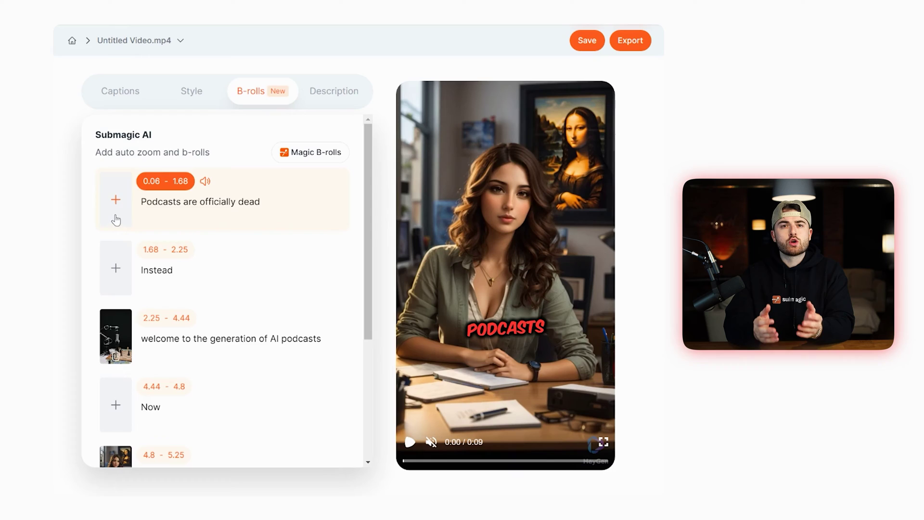
# Switch that b-roll to the original footage with Dynamic zoom and preview the result.
pyautogui.click(116, 220)
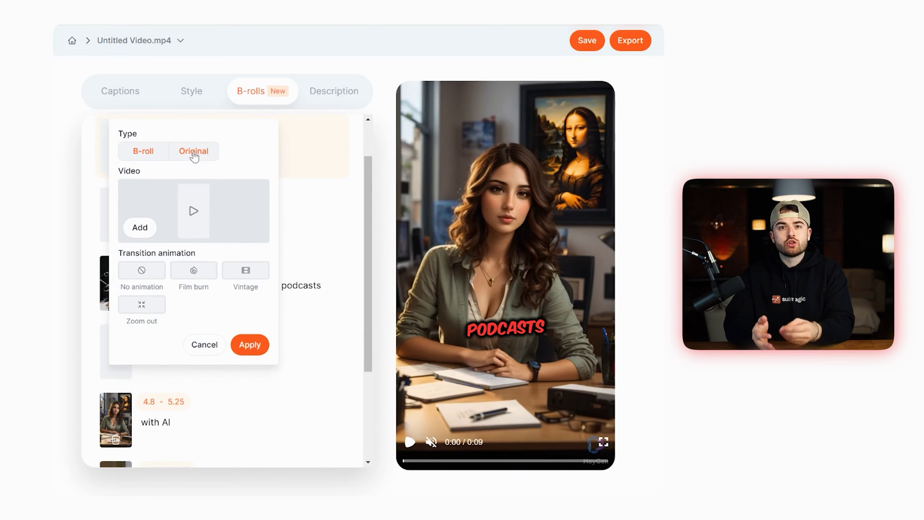
pyautogui.click(194, 153)
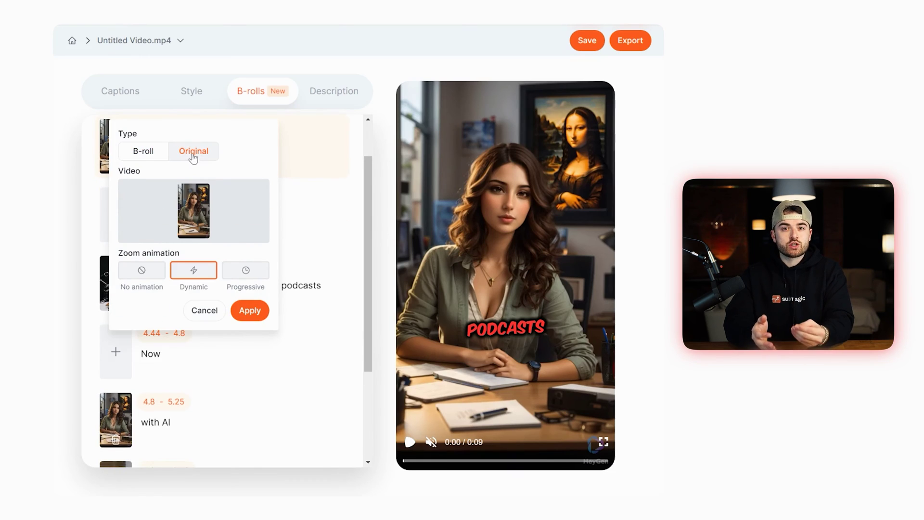
pyautogui.click(246, 311)
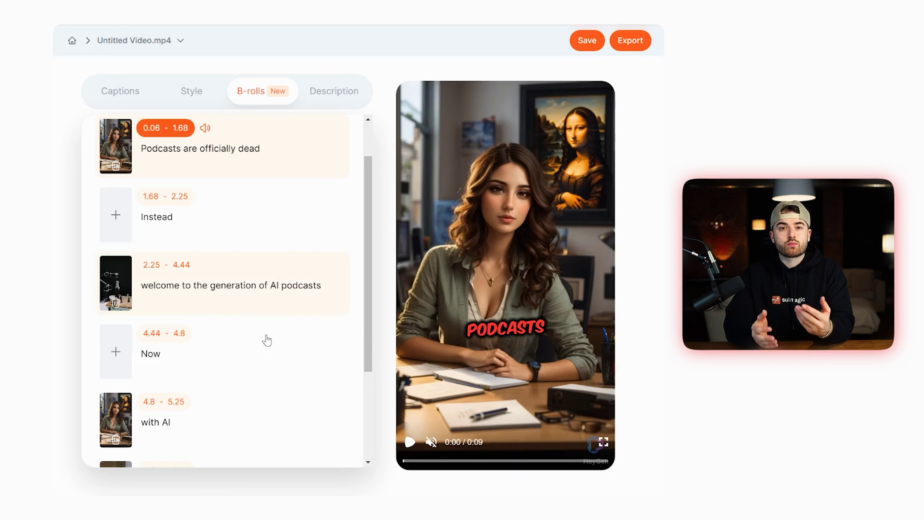
pyautogui.click(409, 443)
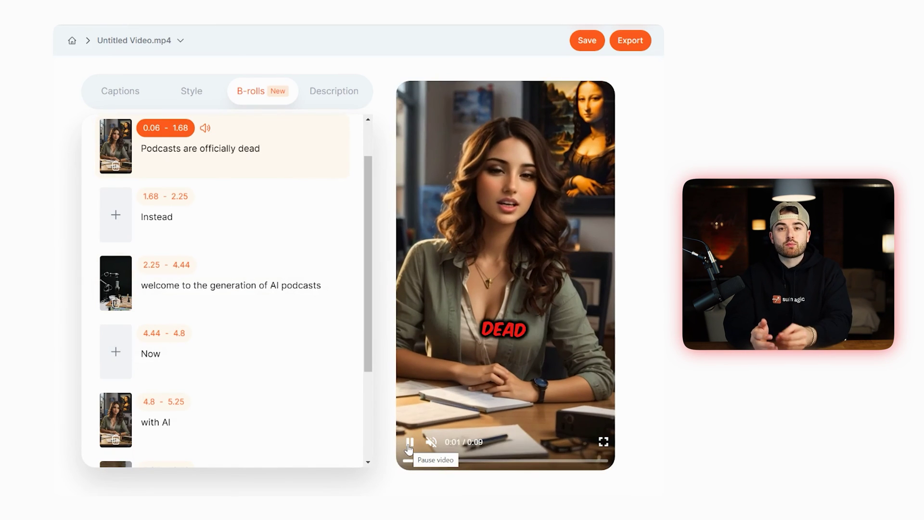